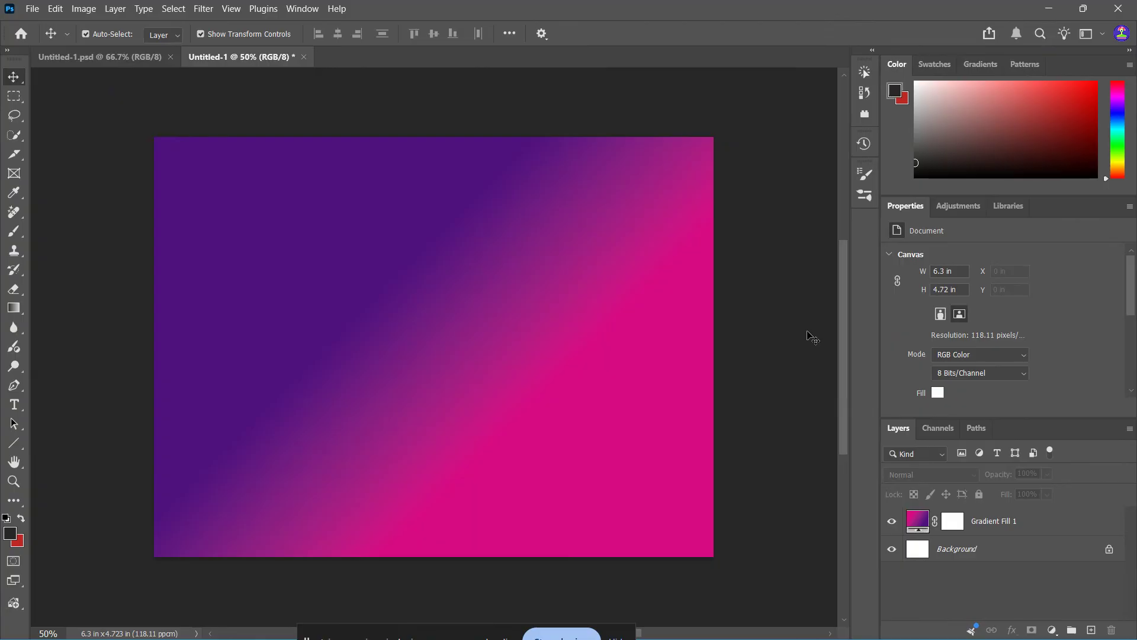
# Review the graphics processor options in Photoshop's Performance preferences, including the advanced settings, and accept them as they are
pyautogui.click(60, 8)
pyautogui.moveTo(163, 618)
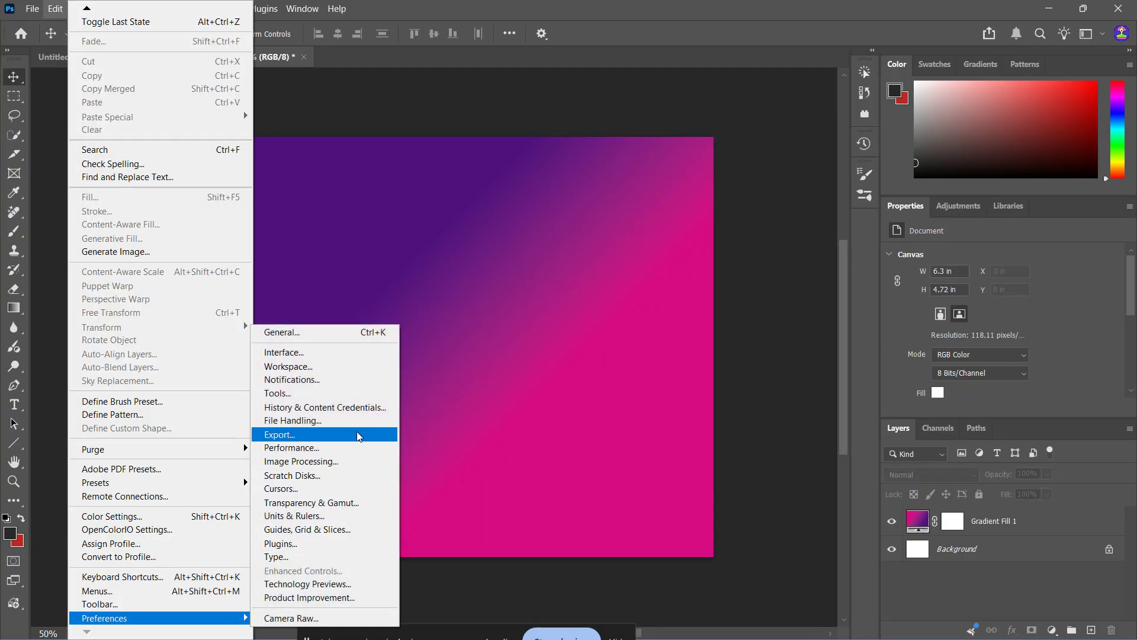
pyautogui.click(356, 448)
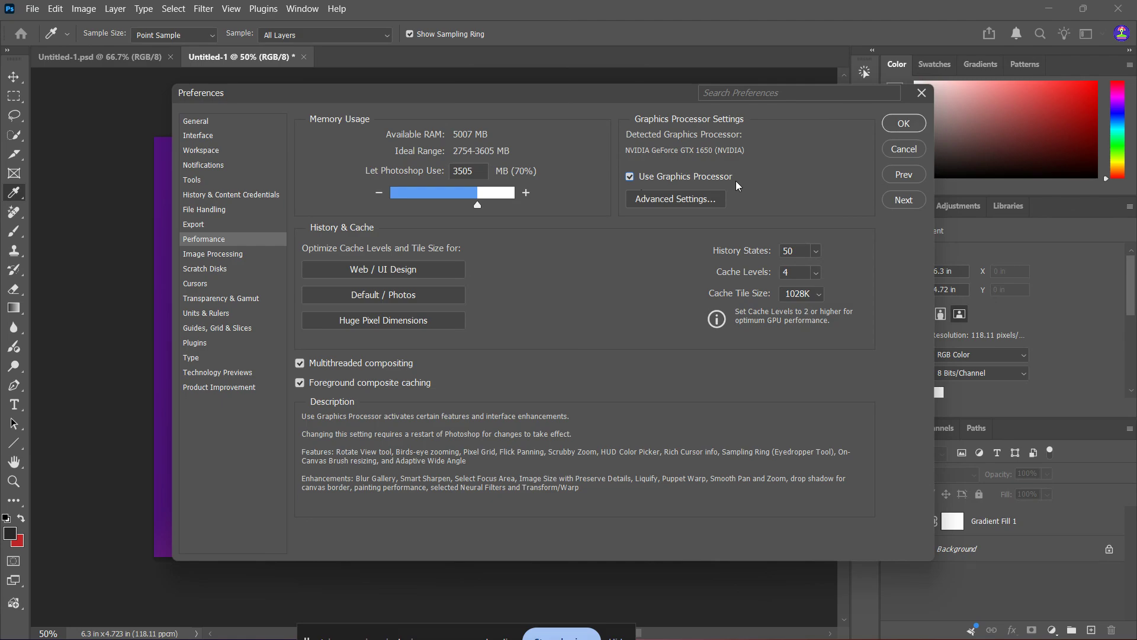
pyautogui.click(692, 198)
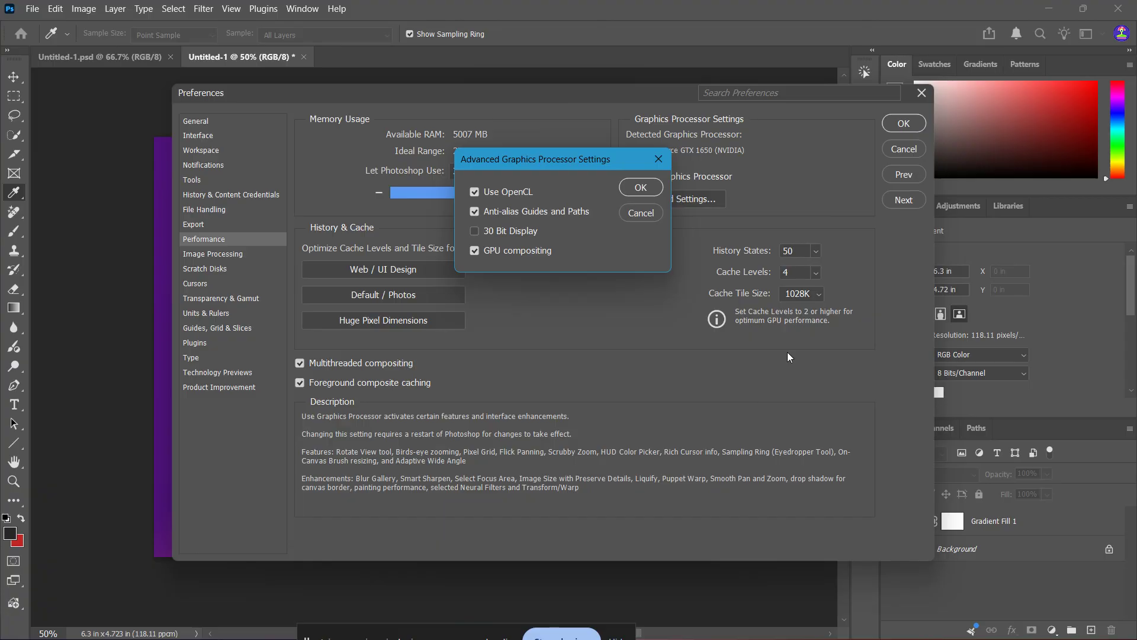
pyautogui.click(641, 188)
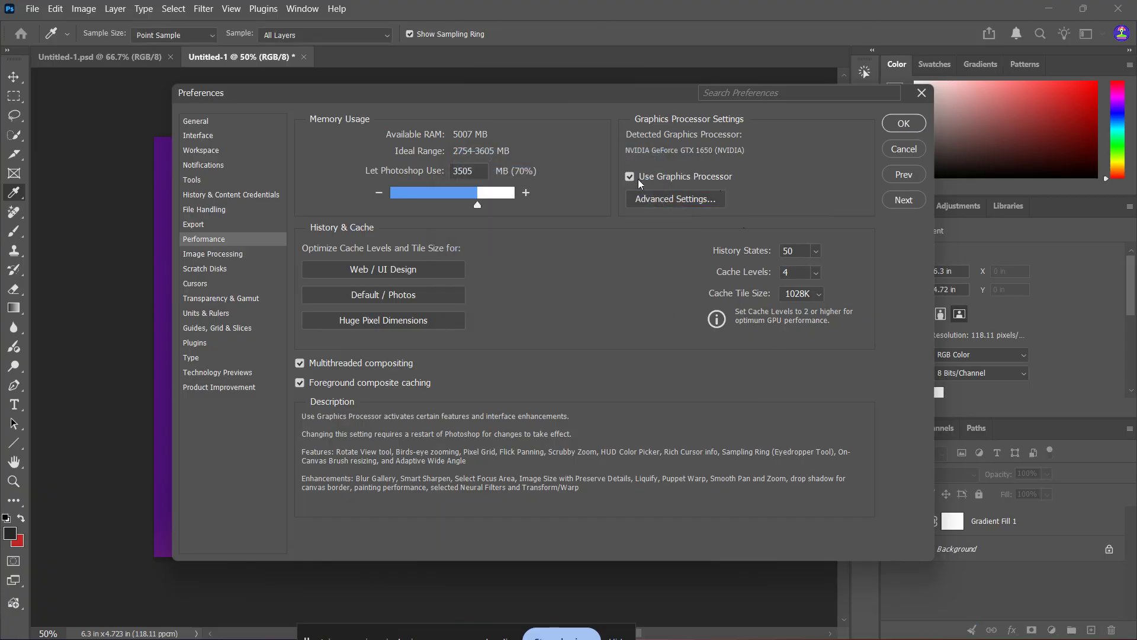
pyautogui.click(904, 123)
pyautogui.click(551, 623)
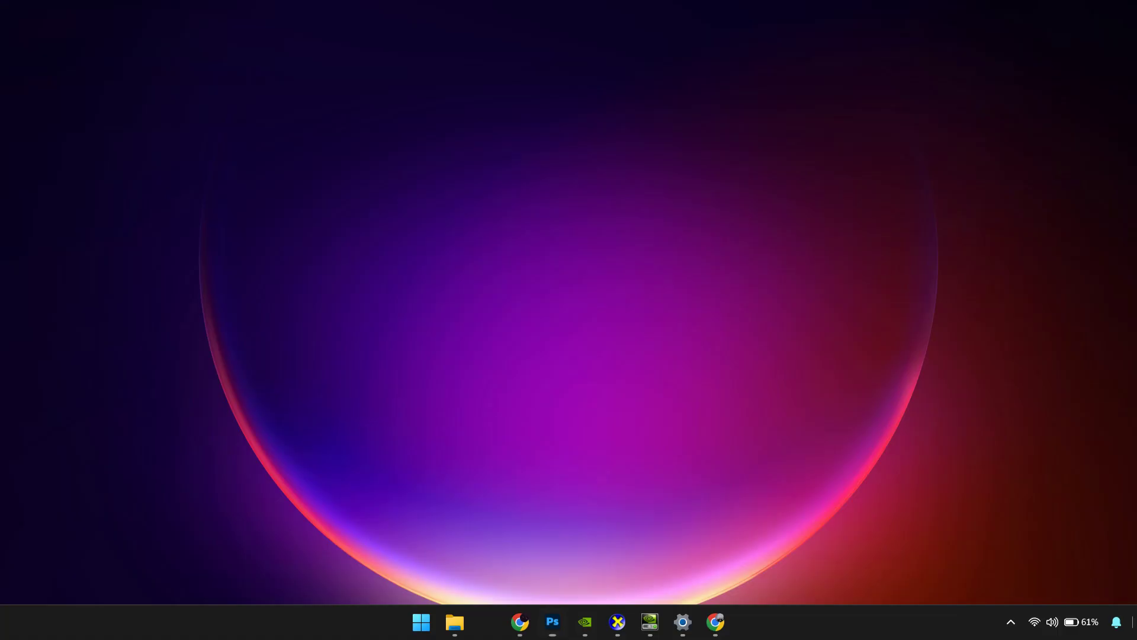
pyautogui.click(548, 626)
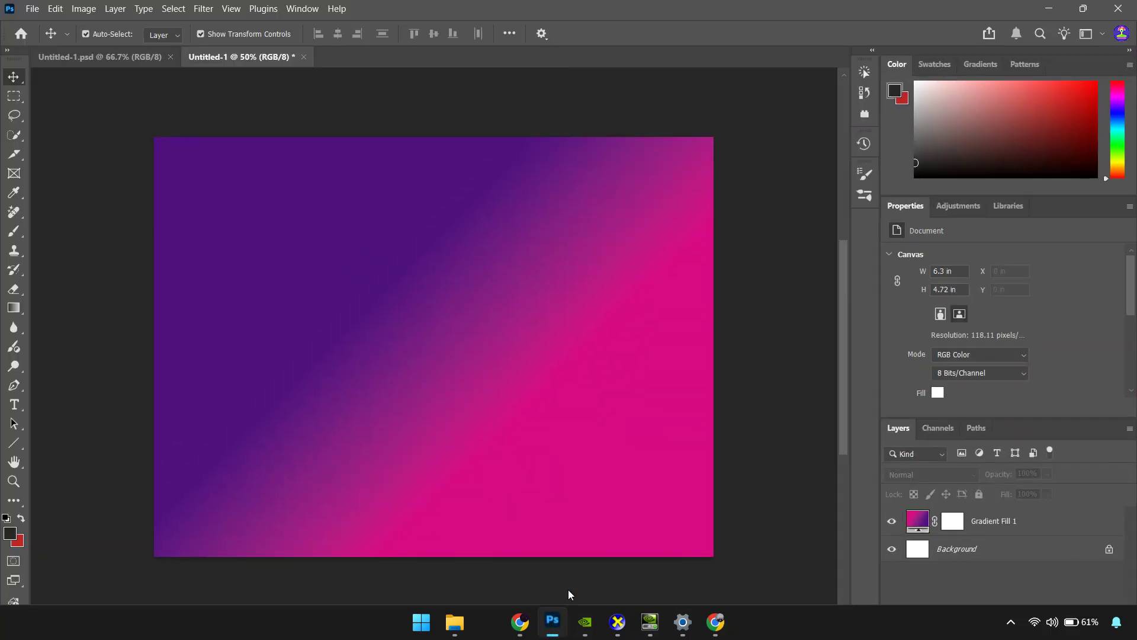
pyautogui.click(745, 335)
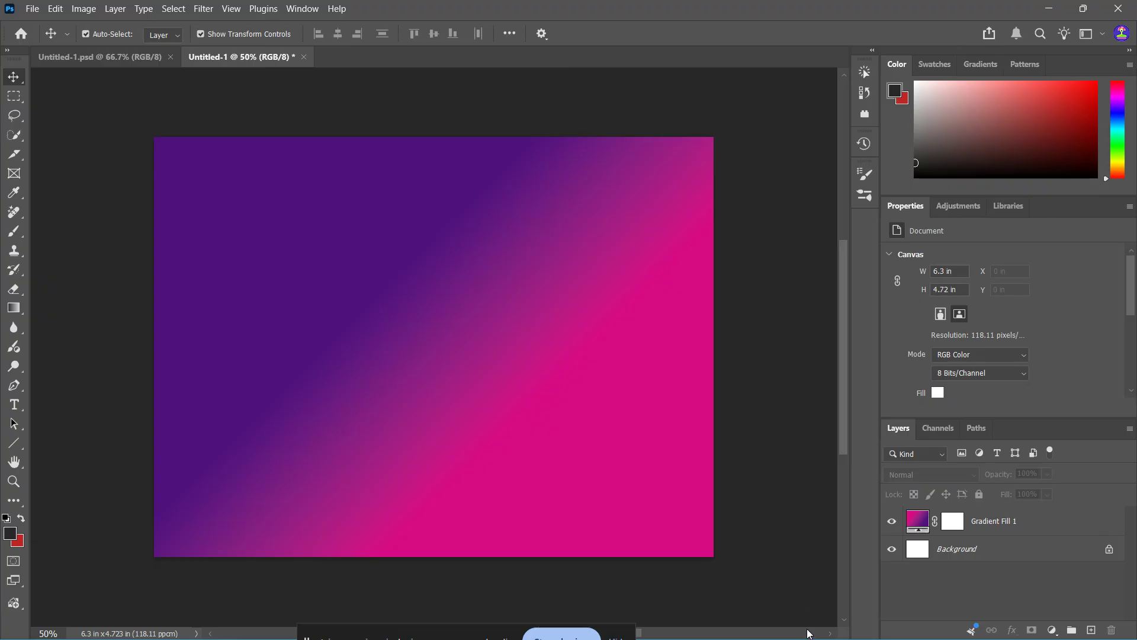
# Switch to the NVIDIA app and look at the driver types offered for the graphics card
pyautogui.moveTo(861, 638)
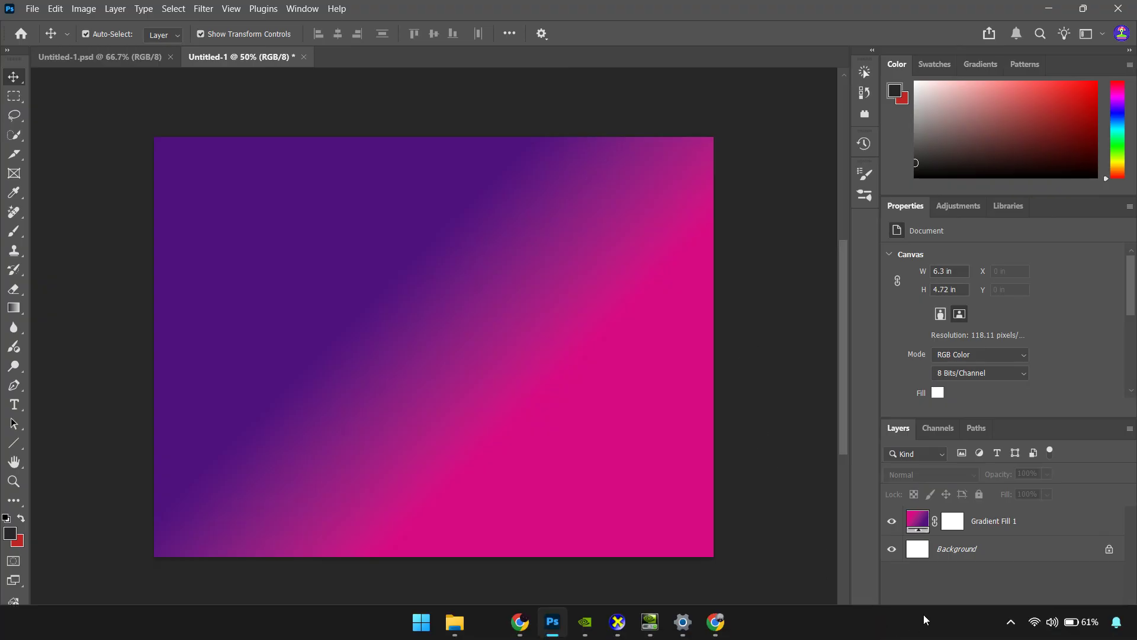
pyautogui.click(1011, 622)
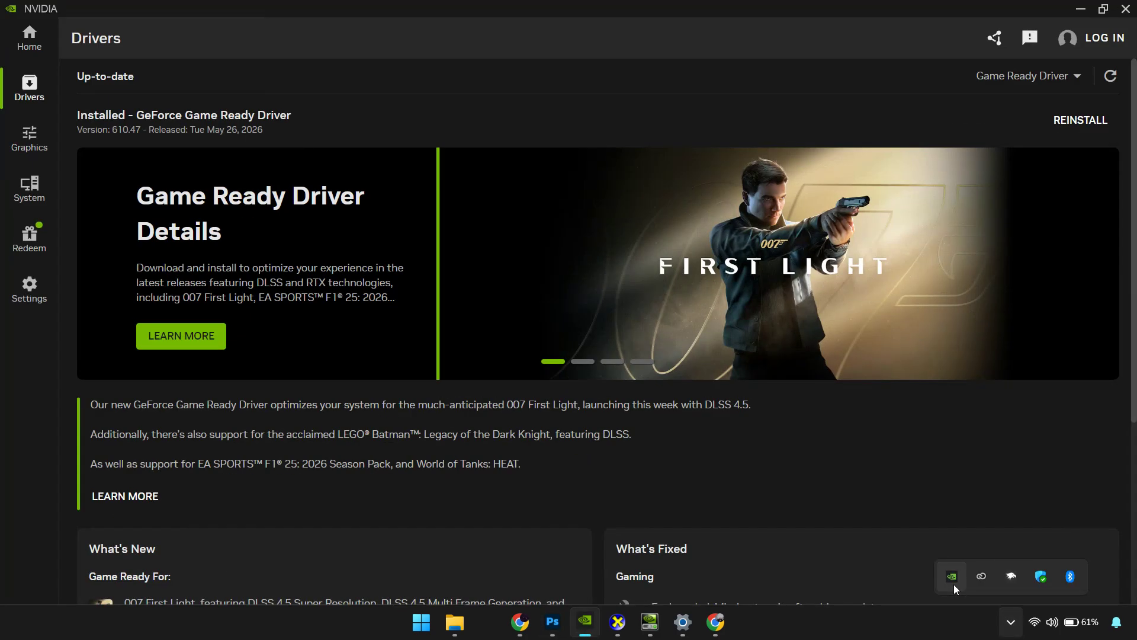
pyautogui.click(1026, 83)
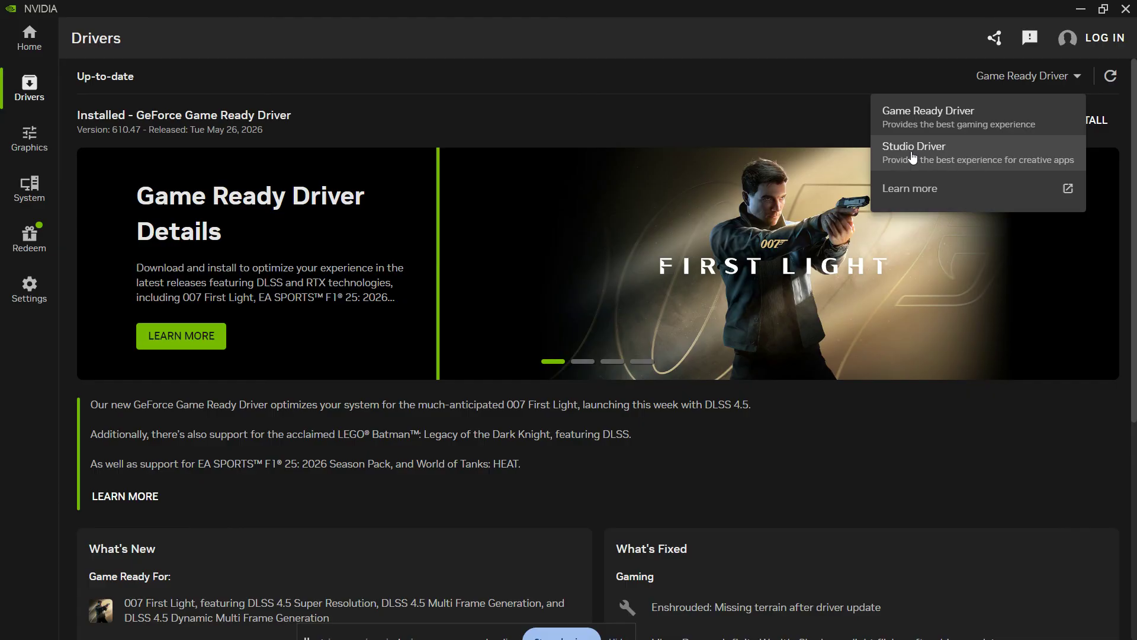
pyautogui.click(1123, 94)
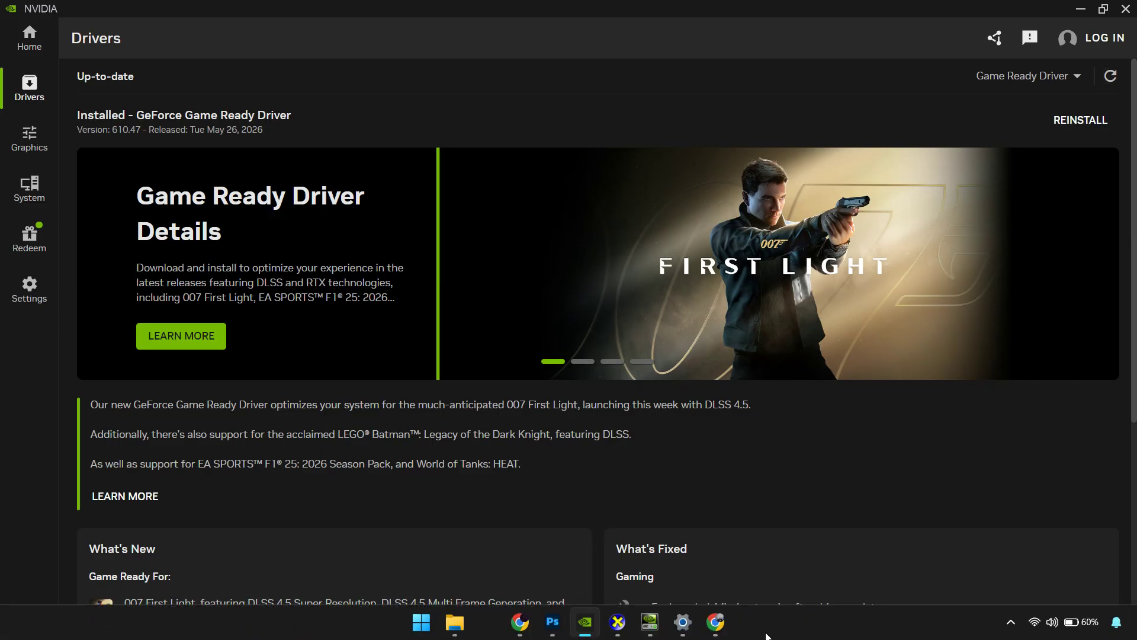
# Switch to Chrome to view AMD's Windows driver download page, leaving it for the desktop
pyautogui.click(709, 626)
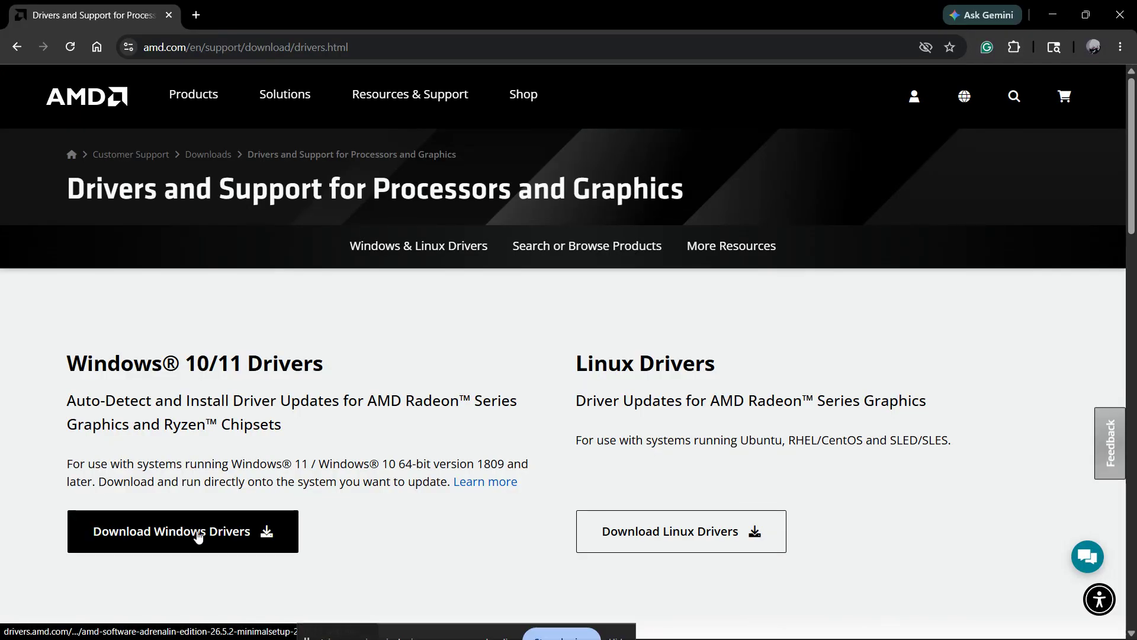
pyautogui.click(1136, 636)
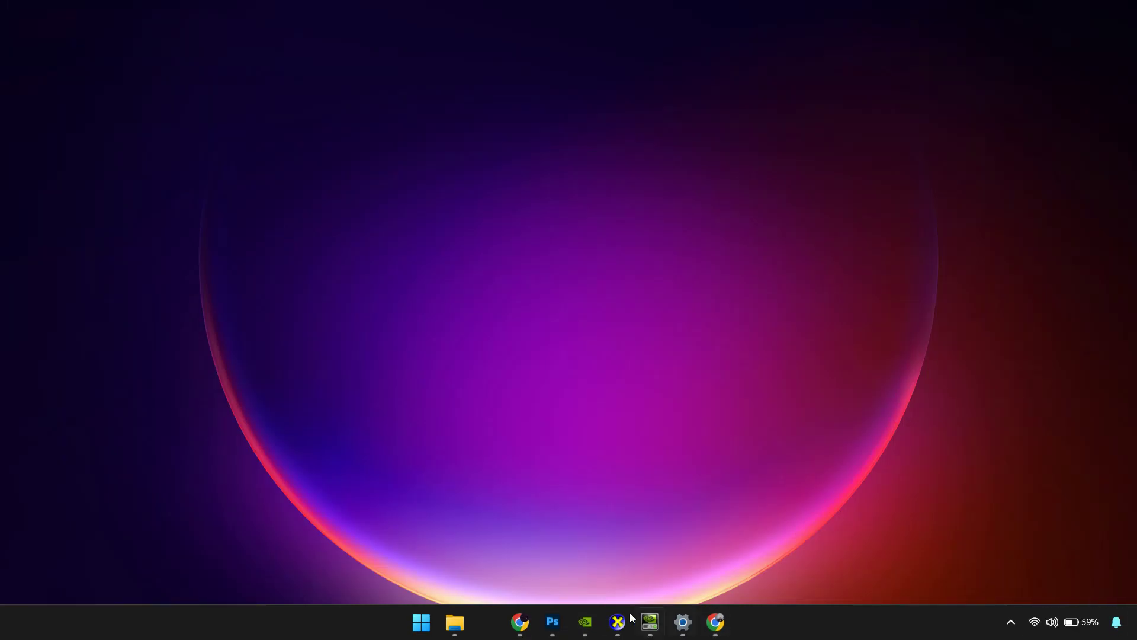
# Return to the NVIDIA app and examine the Studio Driver option without changing the selected driver type
pyautogui.click(584, 622)
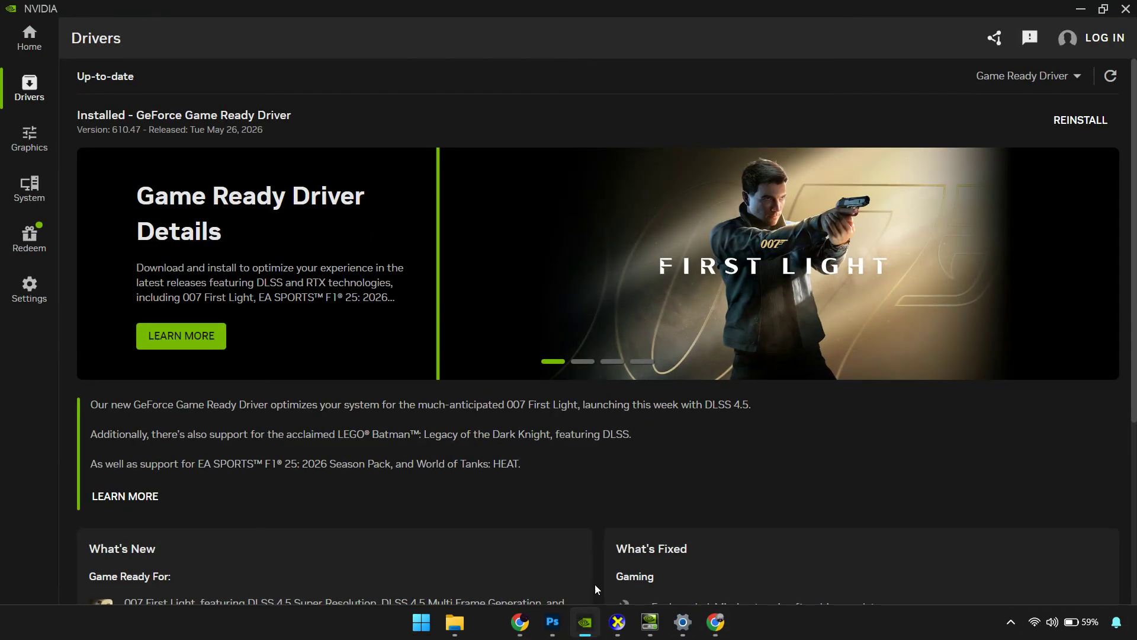
pyautogui.click(1042, 77)
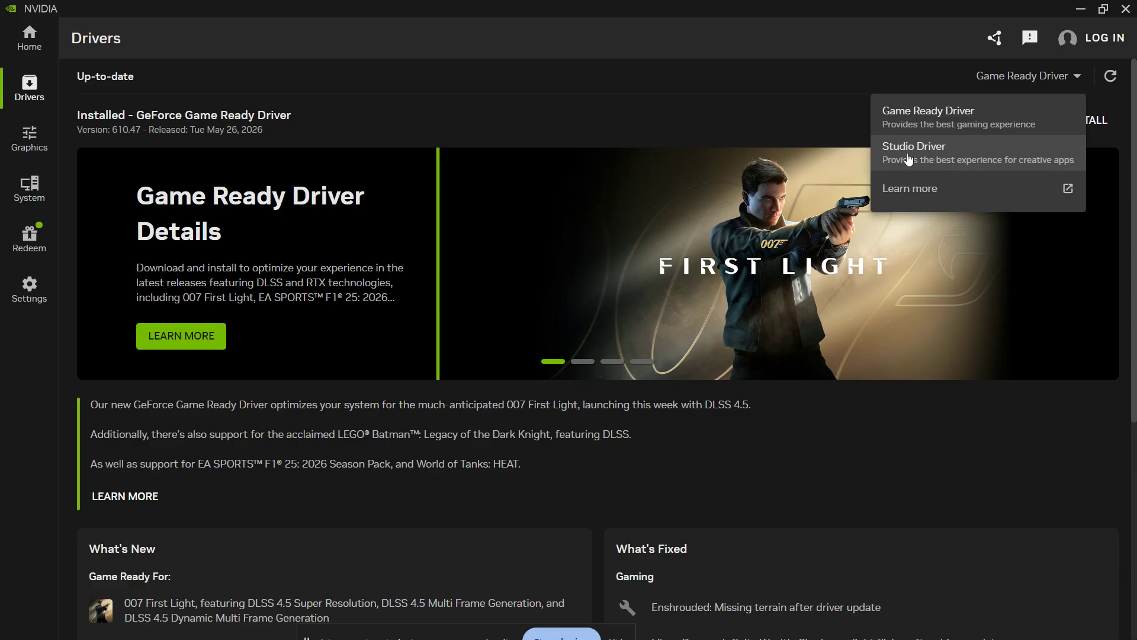
pyautogui.click(833, 113)
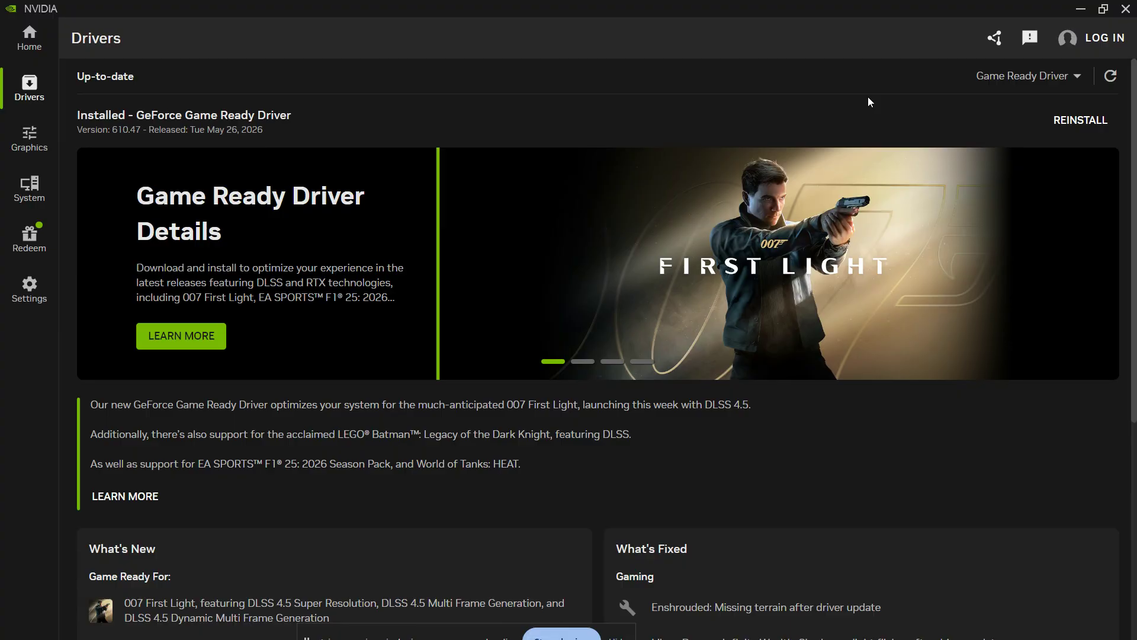
pyautogui.click(1025, 76)
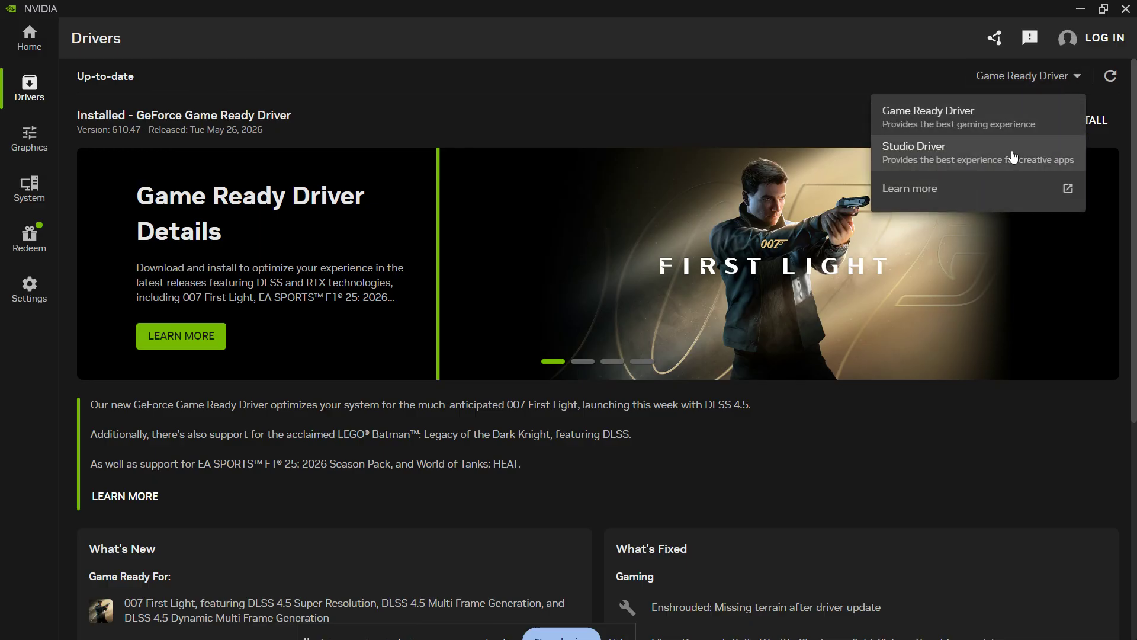
pyautogui.click(832, 121)
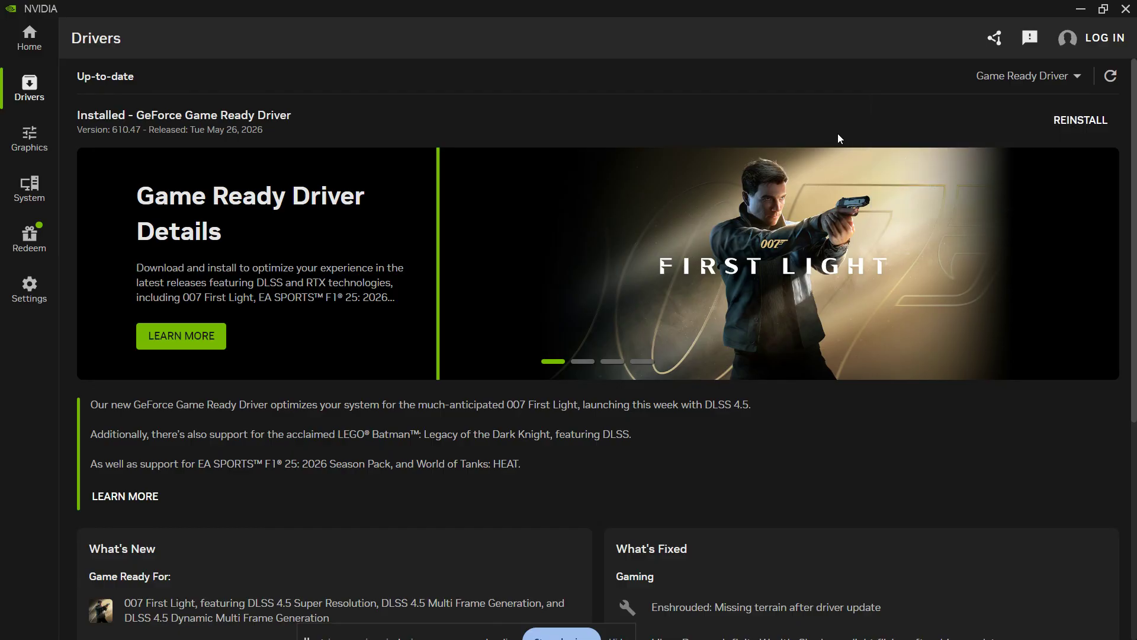
# Switch back to the open gradient document in Photoshop
pyautogui.click(1135, 637)
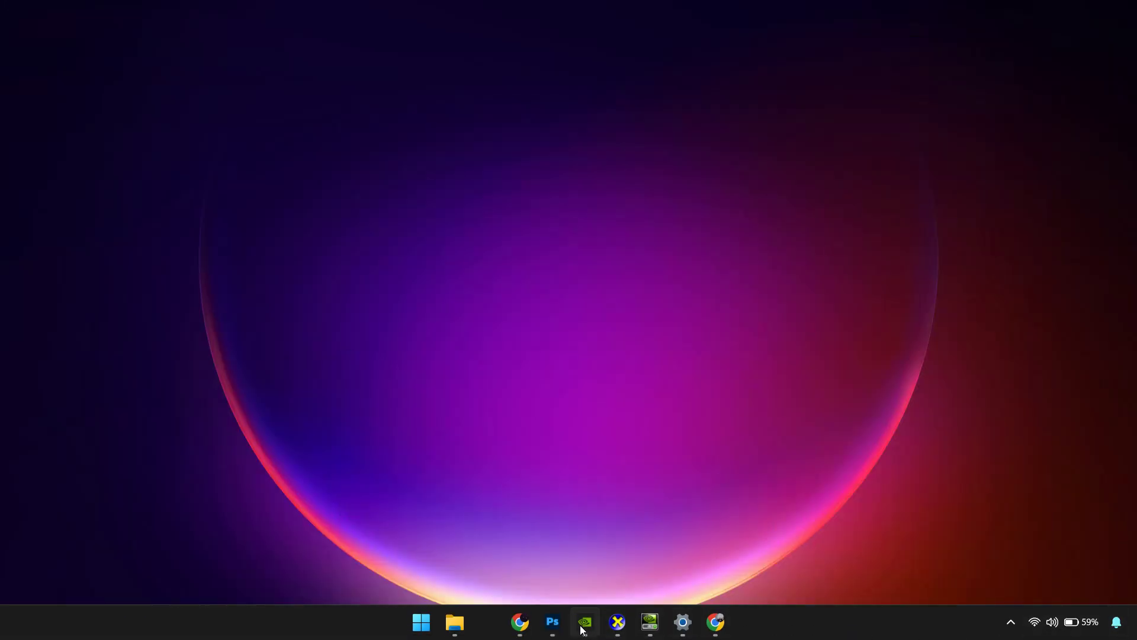
pyautogui.click(552, 623)
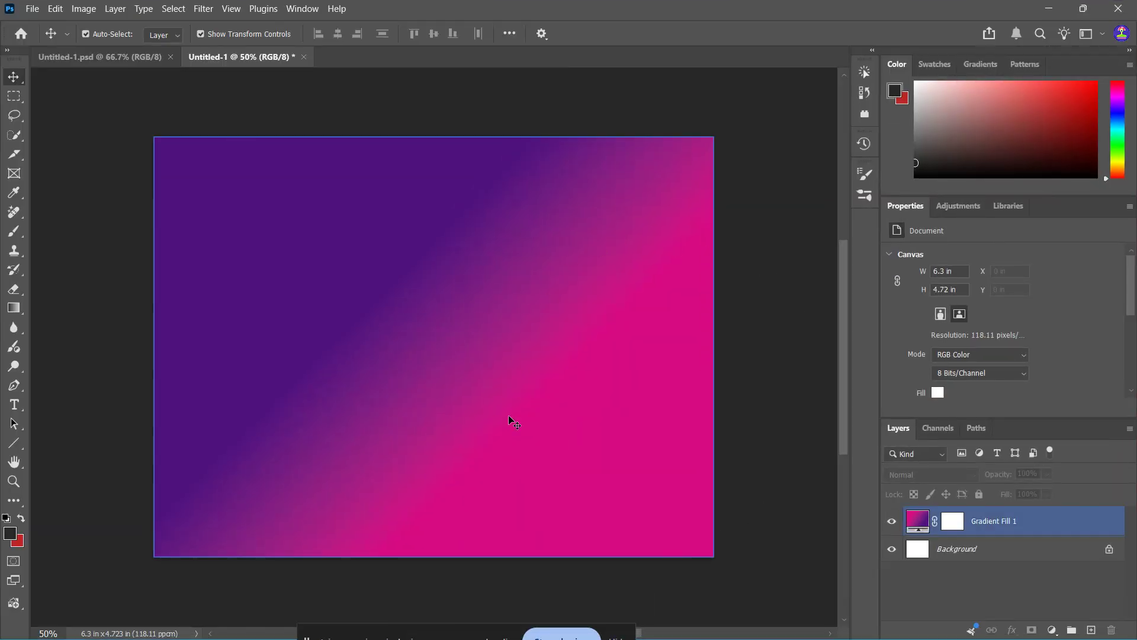
pyautogui.click(823, 395)
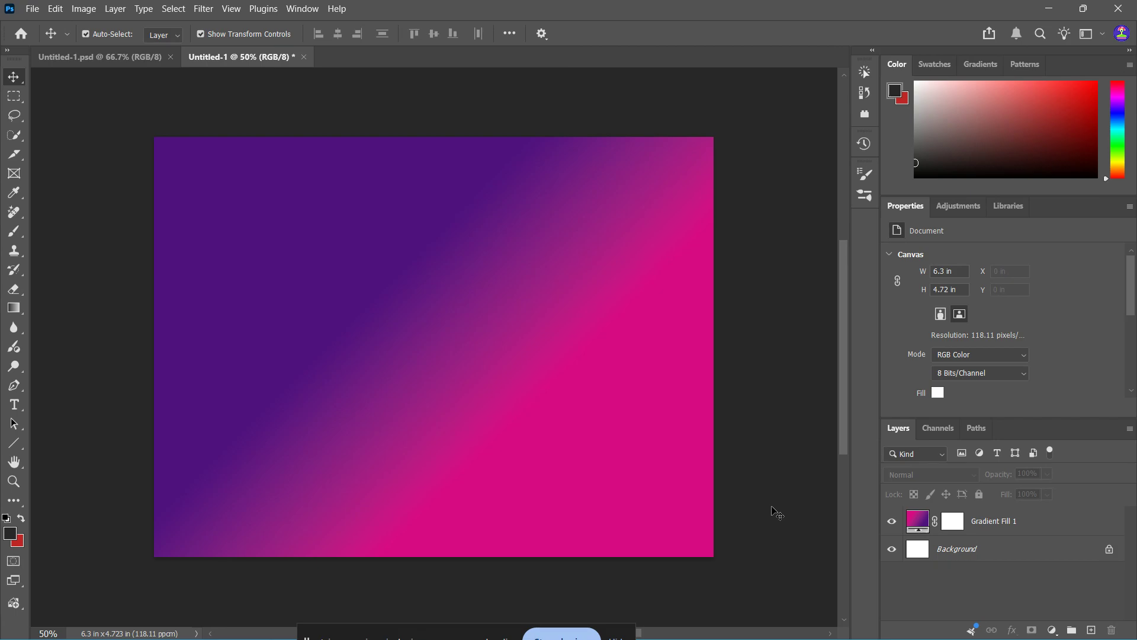
pyautogui.moveTo(768, 637)
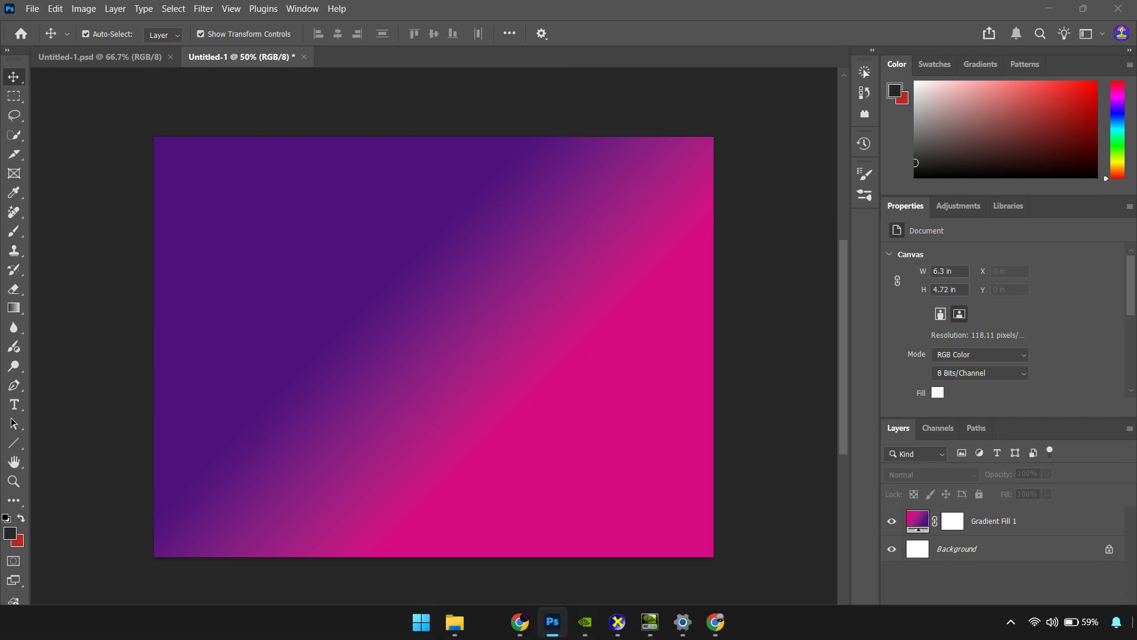
pyautogui.click(1135, 635)
pyautogui.click(684, 622)
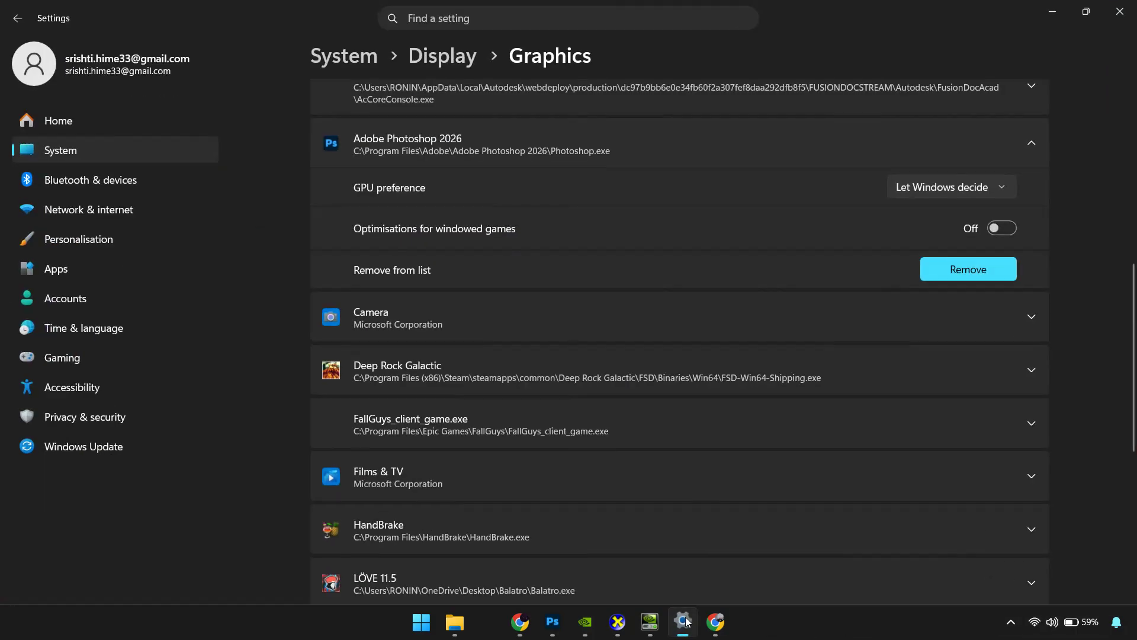
pyautogui.click(684, 622)
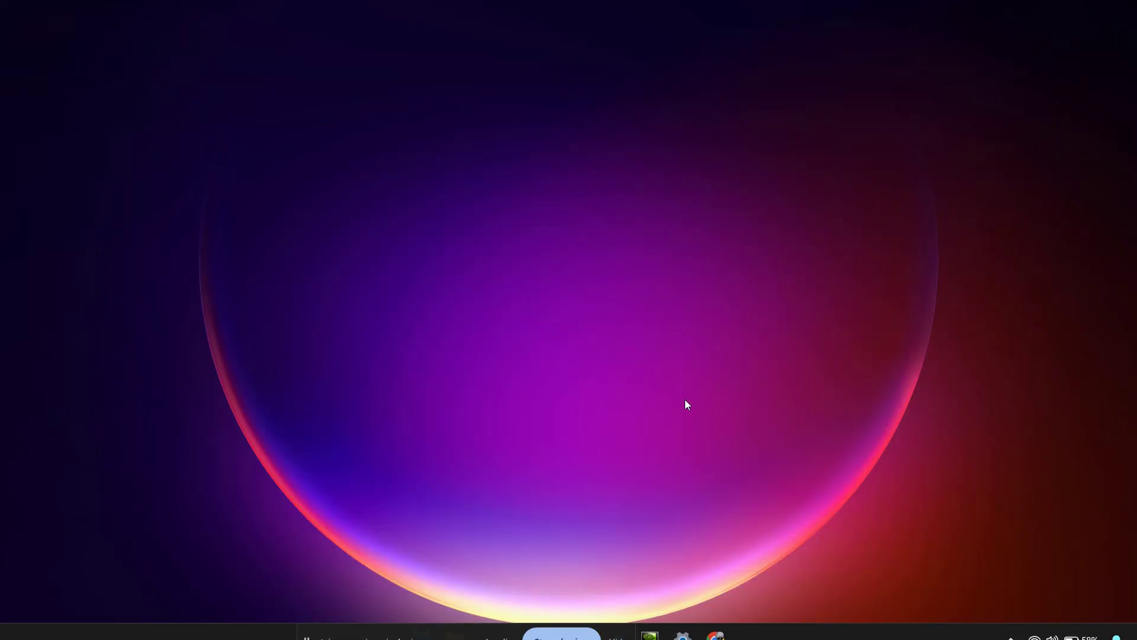
# Search Windows for "graph" and open the Graphics settings
pyautogui.press('super')
pyautogui.write('graph')
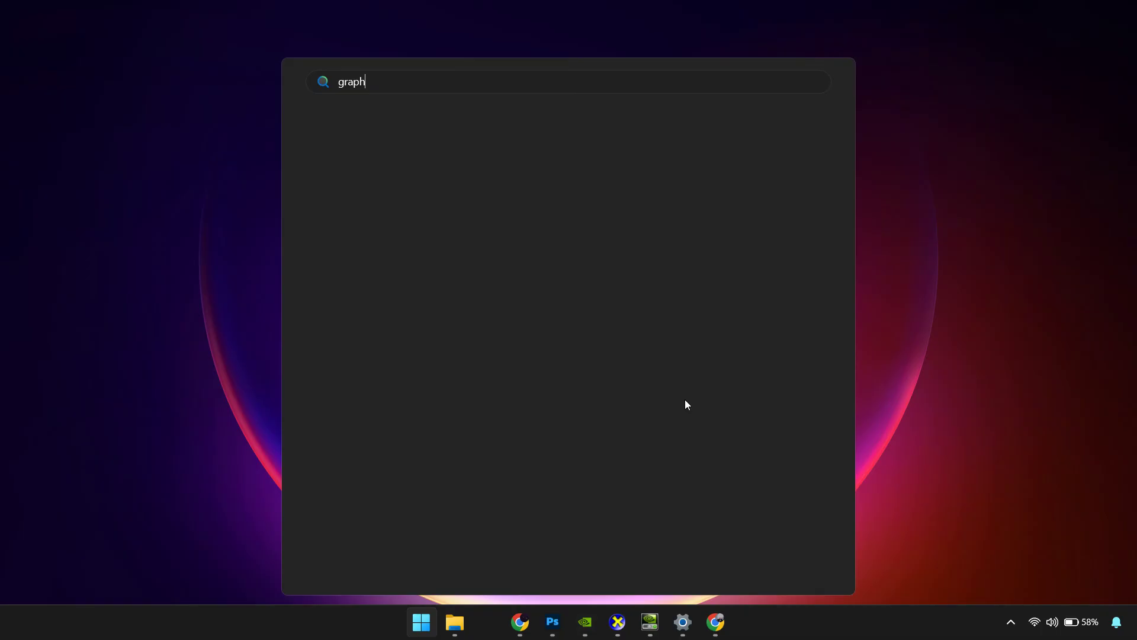
pyautogui.press('Return')
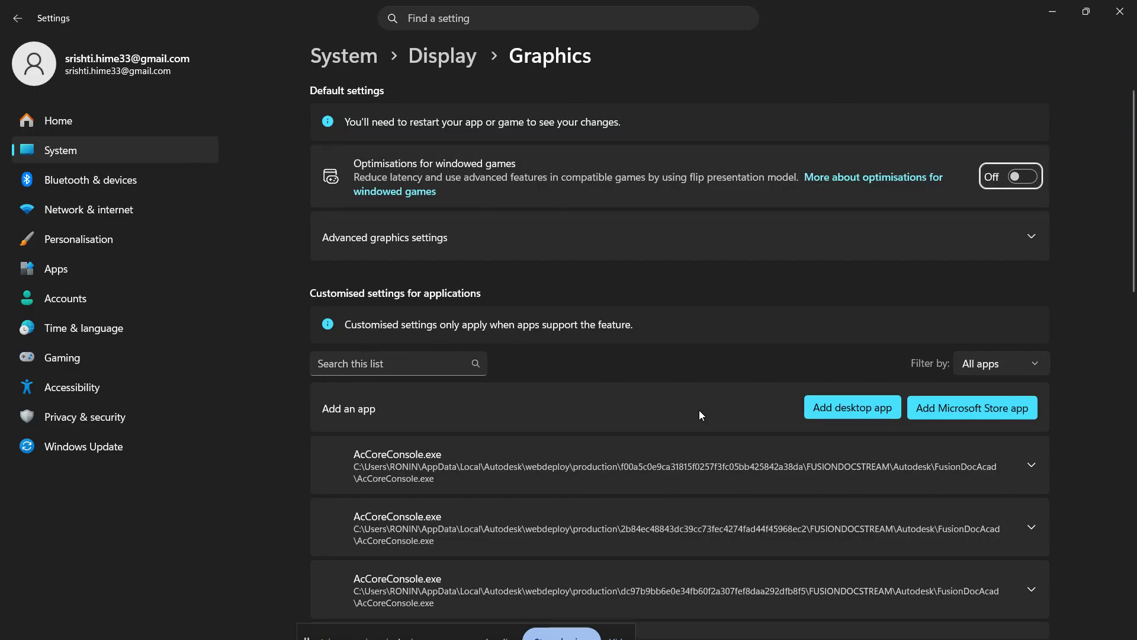
# Try to add the Photoshop executable from the Adobe Photoshop 2026 folder as a desktop app in the customised graphics settings
pyautogui.scroll(-15, 699, 409)
pyautogui.scroll(15, 667, 461)
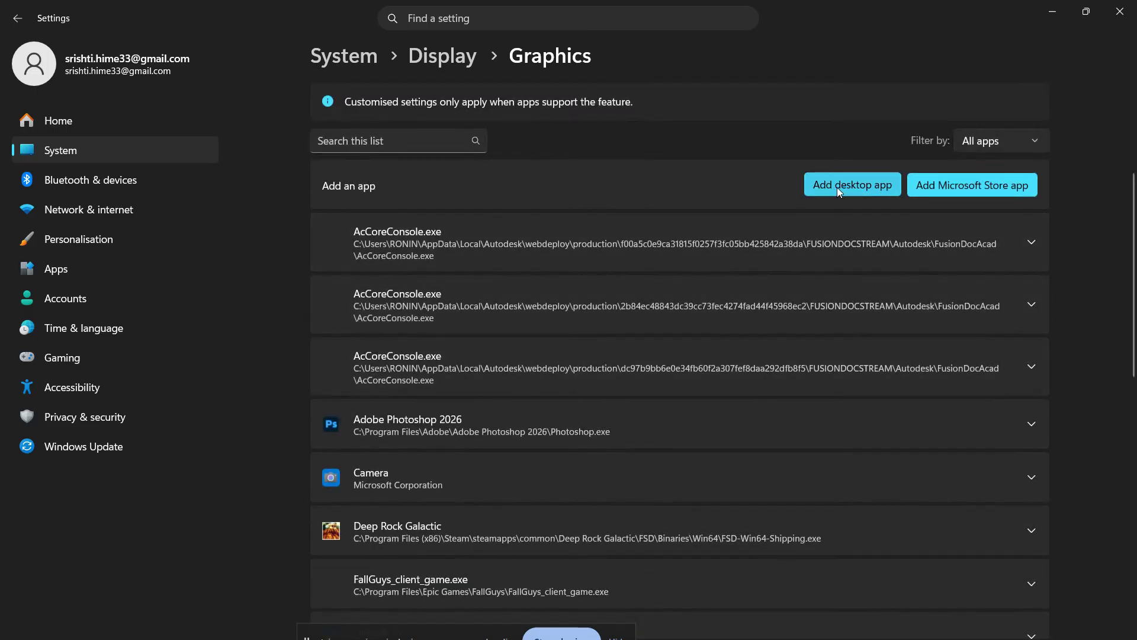
pyautogui.click(859, 187)
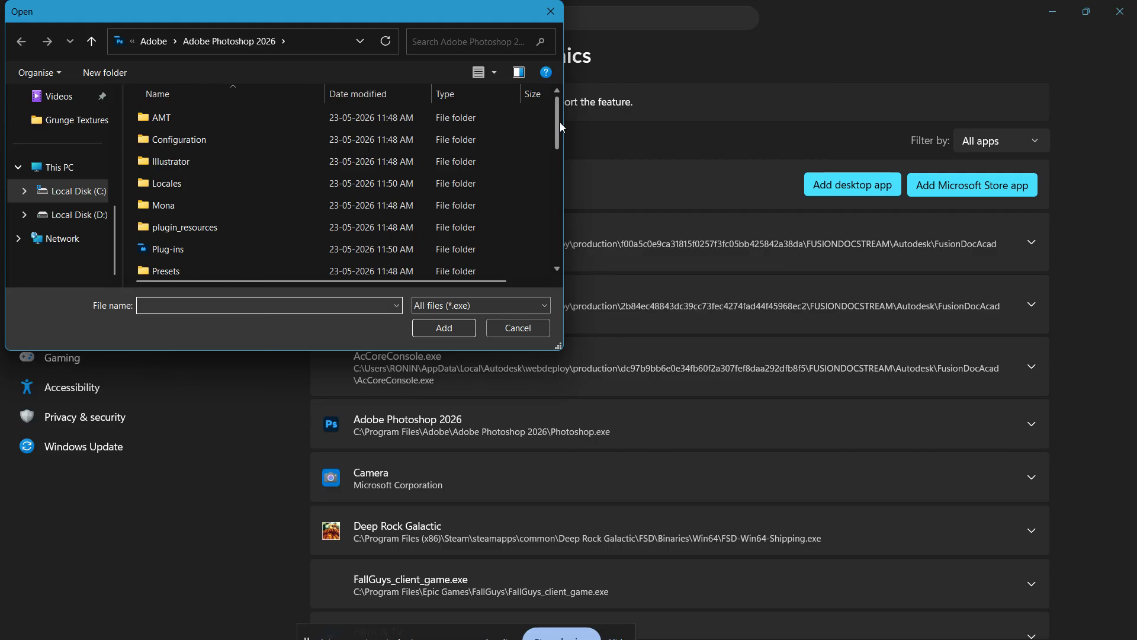
pyautogui.moveTo(559, 122); pyautogui.dragTo(557, 238)
pyautogui.doubleClick(313, 188)
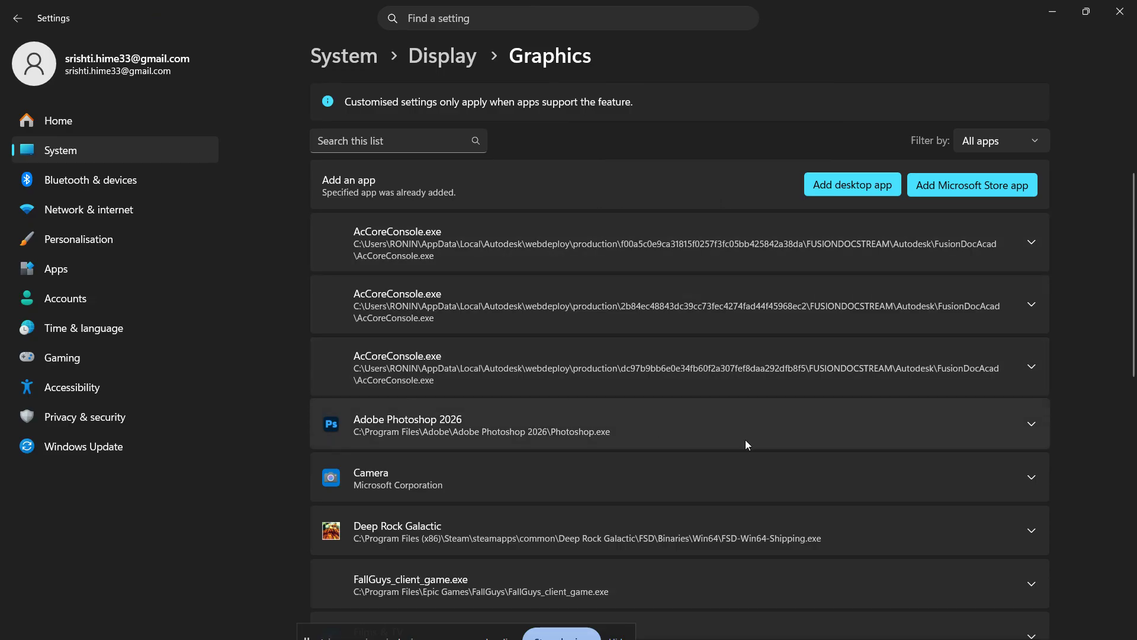
# Set the GPU preference for Adobe Photoshop 2026 to High Performance (NVIDIA GeForce GTX 1650)
pyautogui.click(1031, 425)
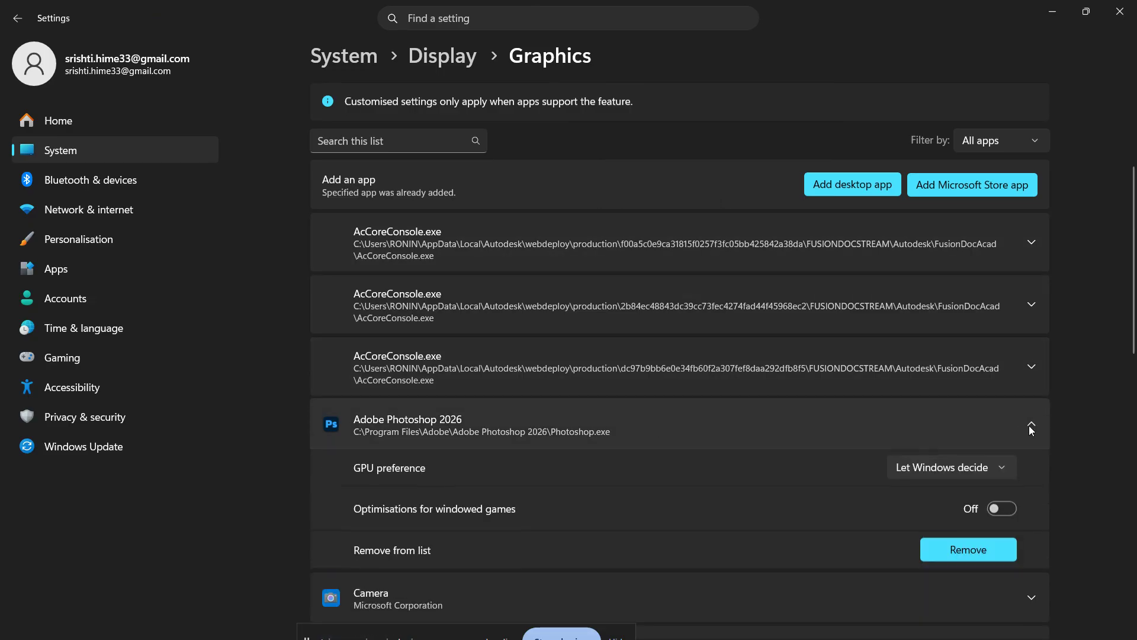
pyautogui.click(1002, 468)
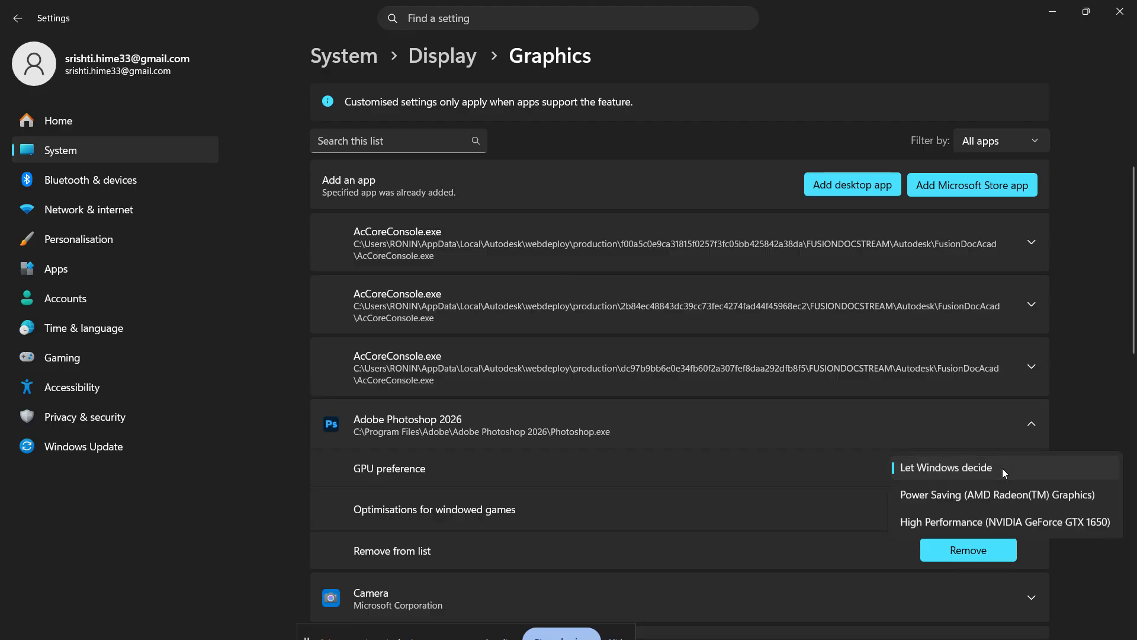
pyautogui.click(989, 522)
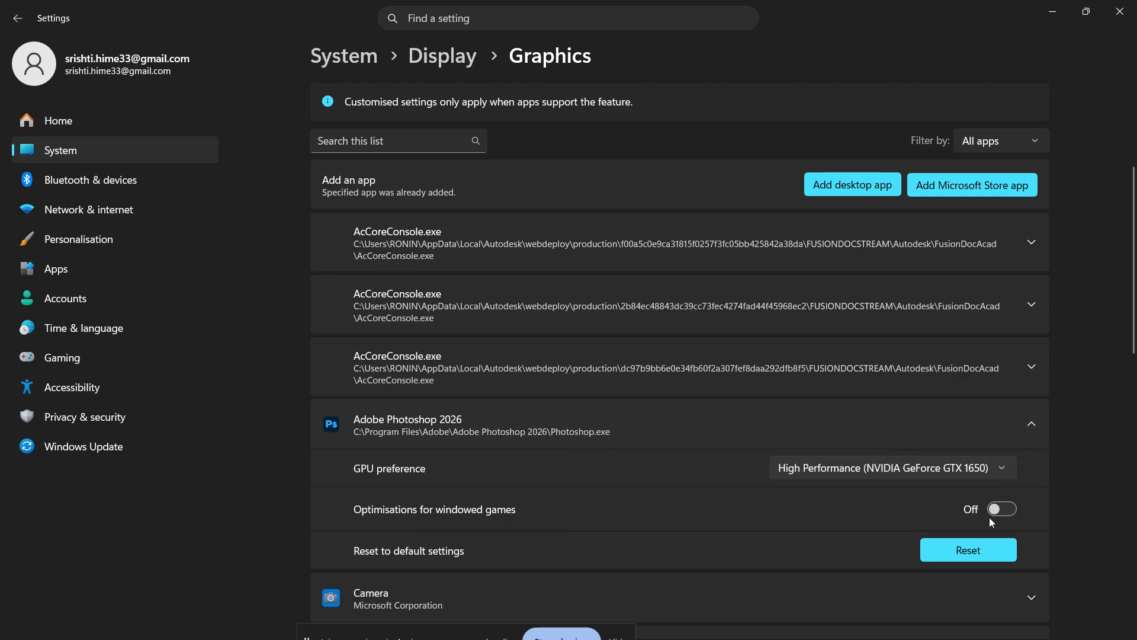
# Minimise Windows Settings and return to the gradient document in Photoshop
pyautogui.click(683, 627)
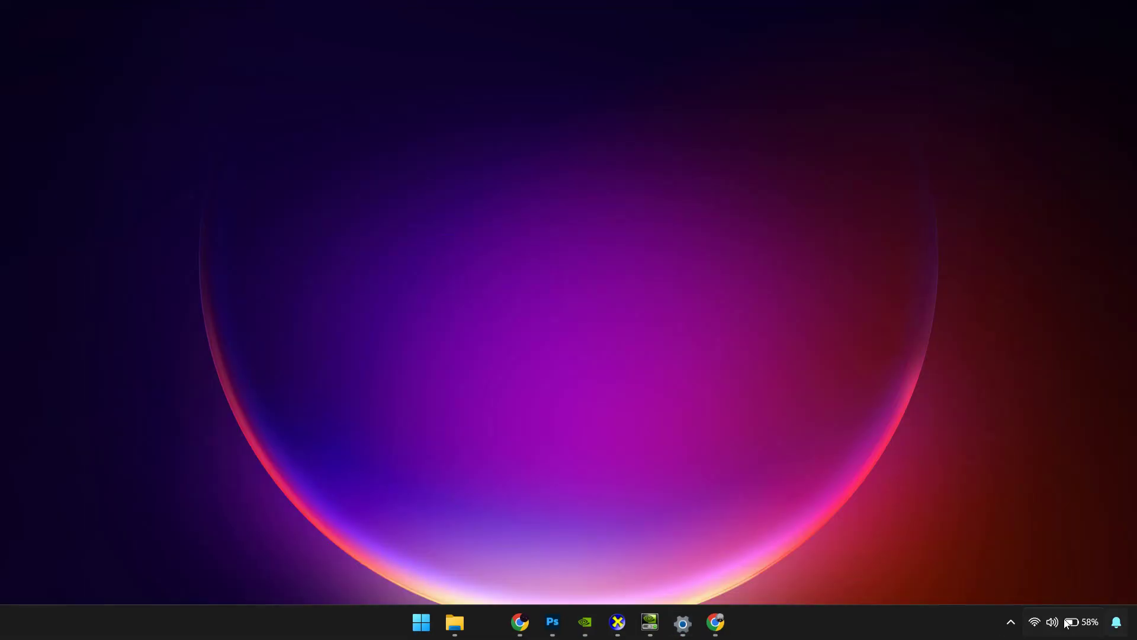
pyautogui.click(564, 626)
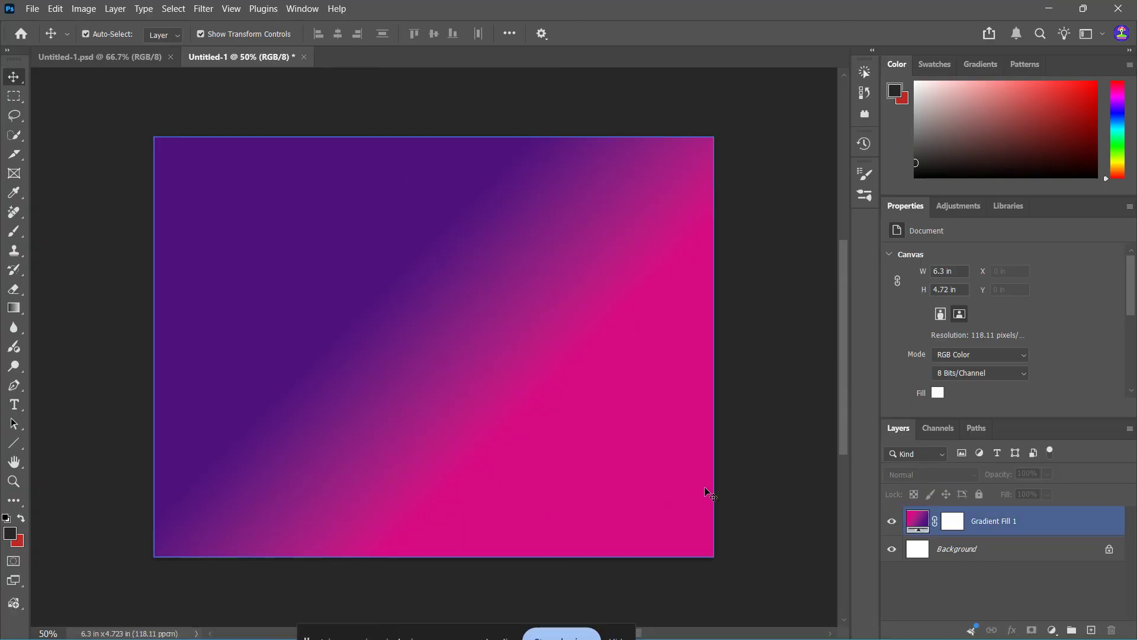
pyautogui.click(762, 394)
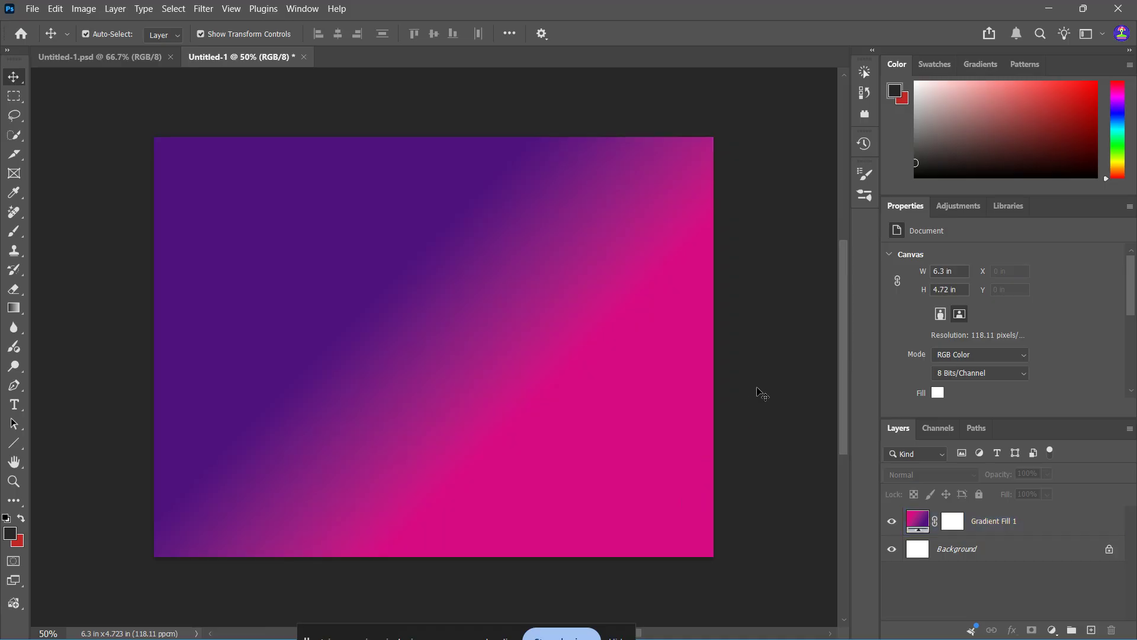